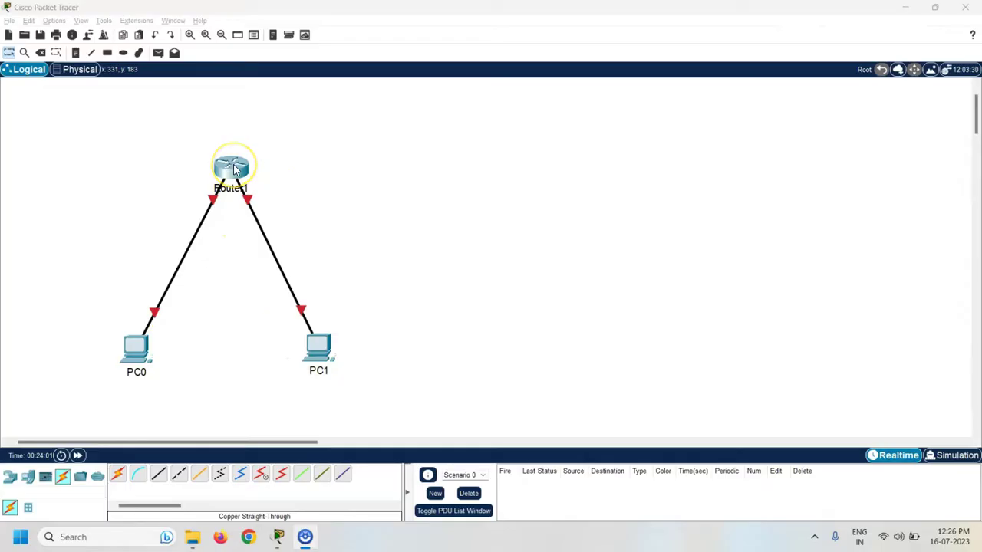
Open Router1's configuration window and go to its CLI
{"action": "left_click", "coordinate": [273, 189]}
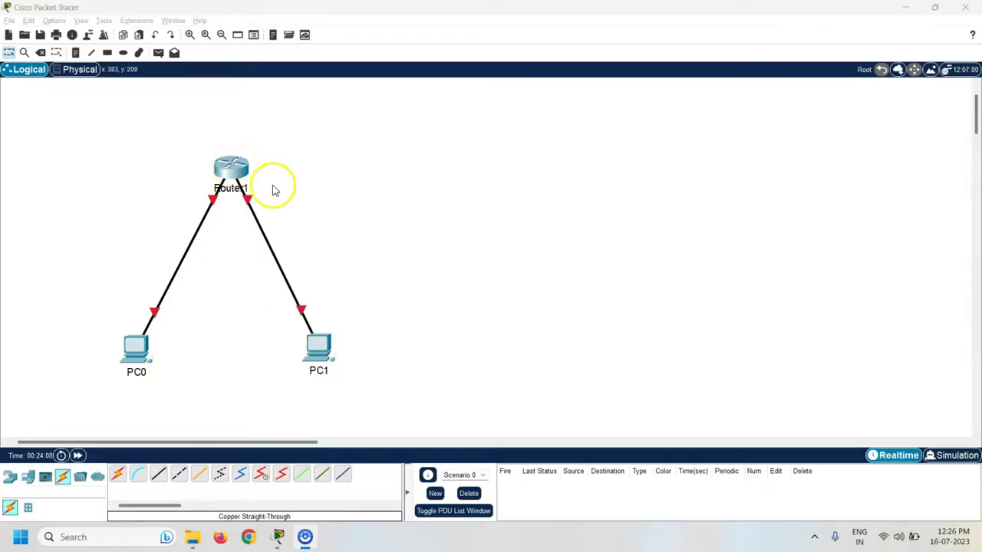
{"action": "left_click", "coordinate": [231, 166]}
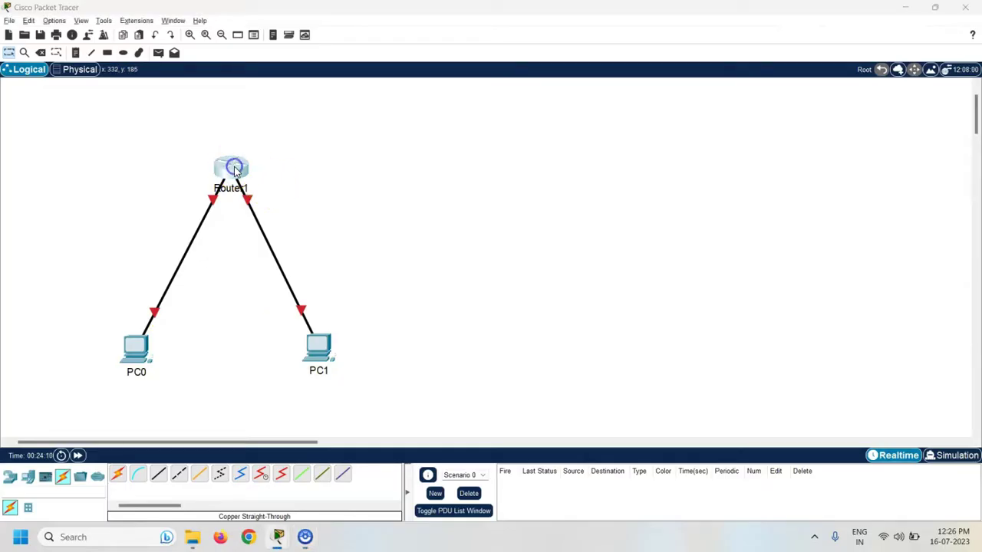
{"action": "left_click", "coordinate": [435, 73]}
{"action": "left_click_drag", "start_coordinate": [468, 72], "coordinate": [494, 76]}
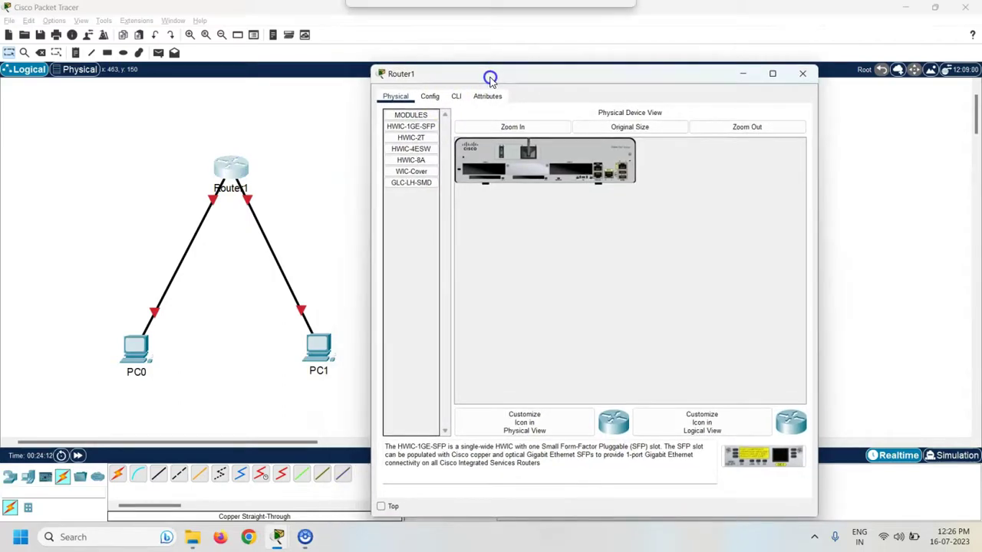
{"action": "left_click", "coordinate": [455, 98]}
{"action": "left_click", "coordinate": [574, 317]}
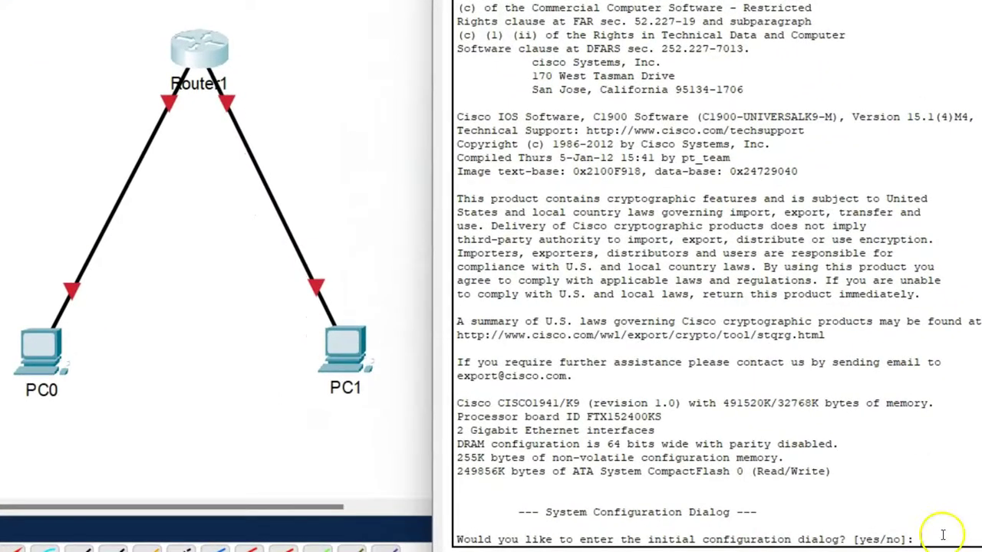
Answer 'no' to the setup dialog, then run enable and conf t
{"action": "type", "text": "no"}
{"action": "key", "text": "Return"}
{"action": "key", "text": "Return"}
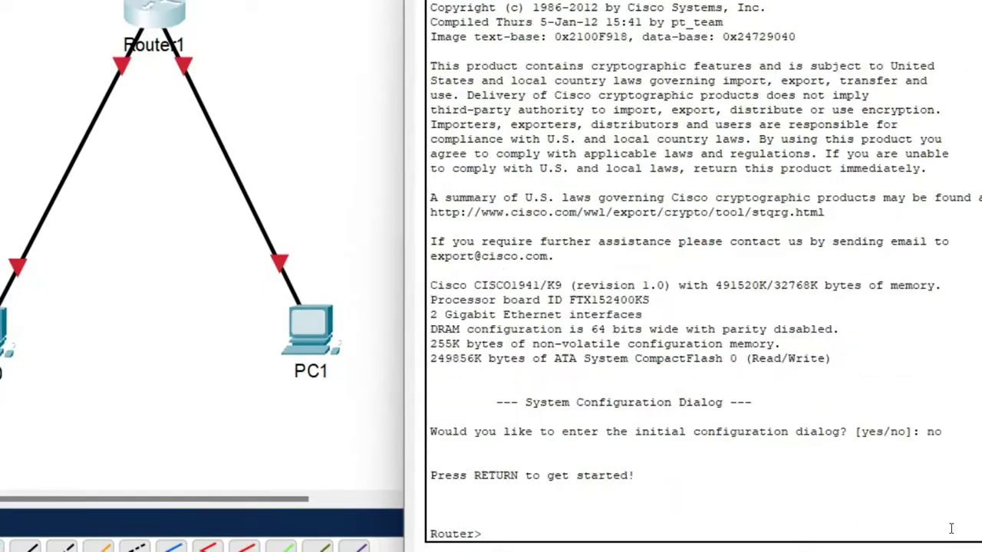
{"action": "type", "text": "enable"}
{"action": "key", "text": "Return"}
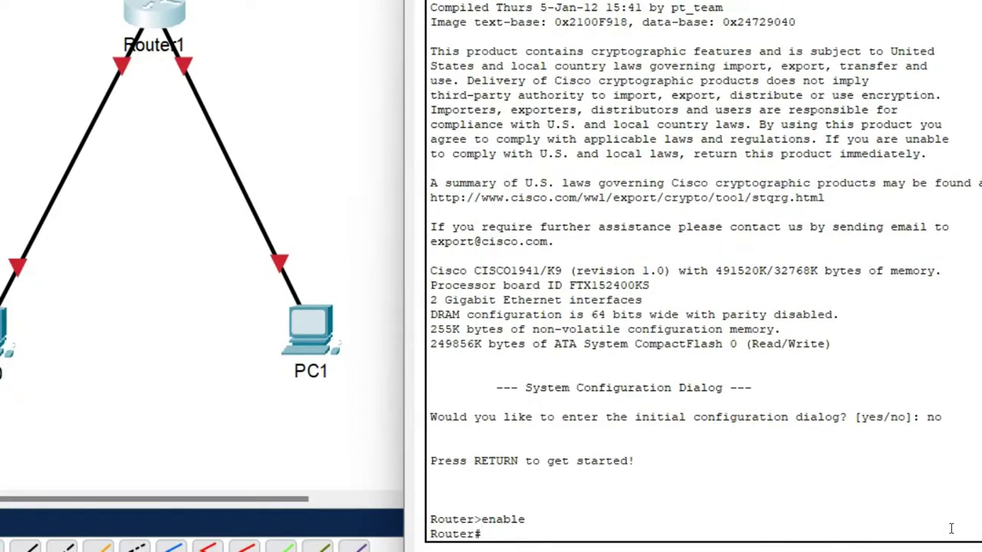
{"action": "type", "text": "conf t"}
{"action": "key", "text": "Return"}
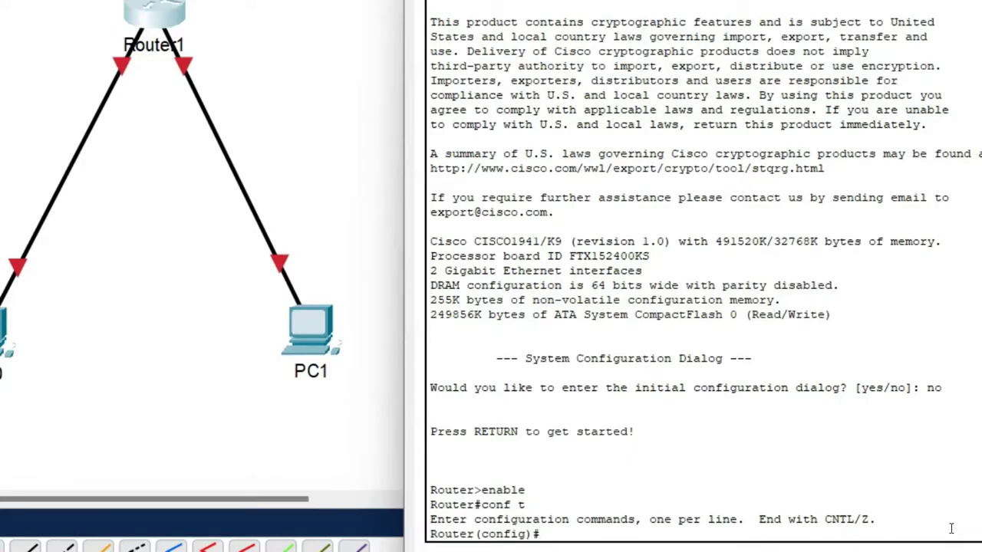
Create DHCP pool 'lan' with network 10.0.0.0 255.0.0.0 and default-router 10.0.0.1, then exit
{"action": "type", "text": "ip d"}
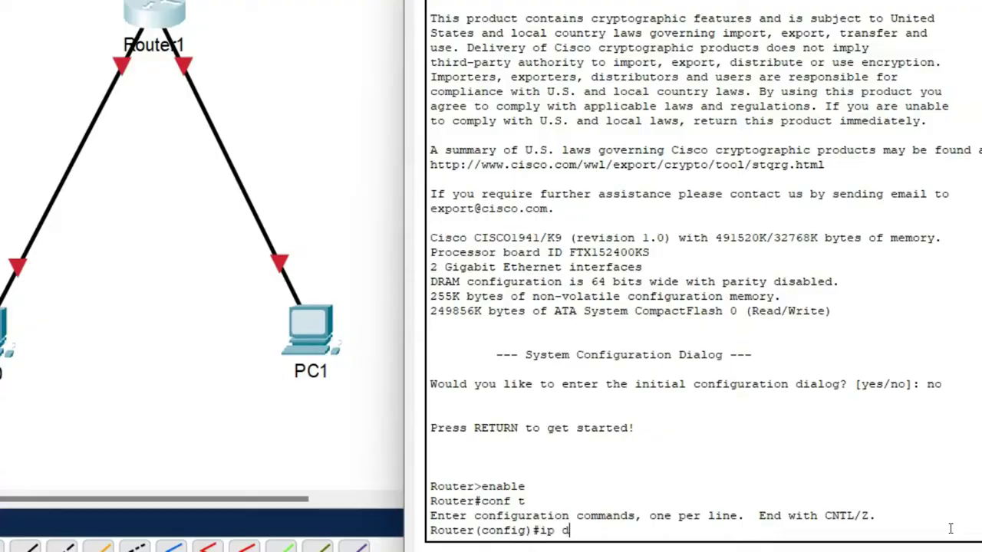
{"action": "type", "text": "hcp pool lan"}
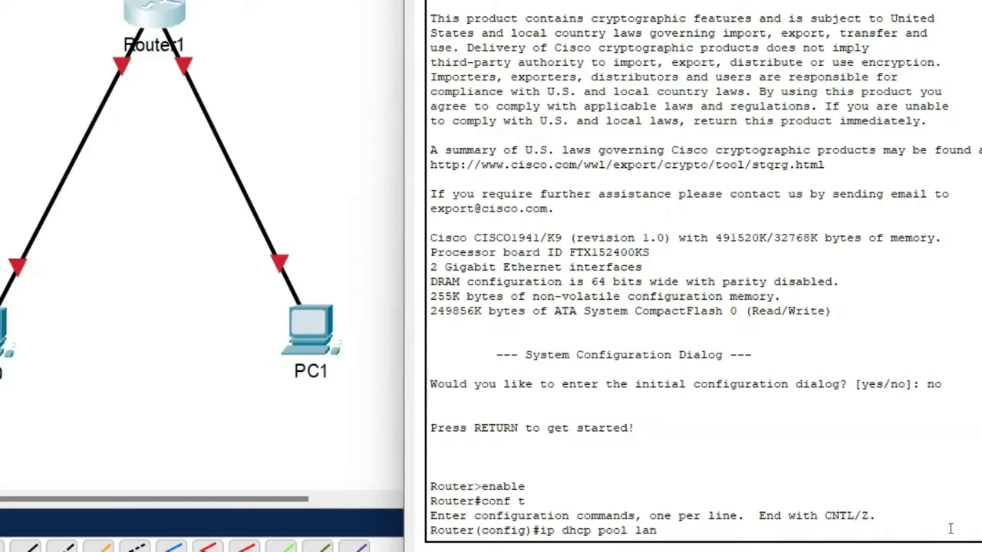
{"action": "key", "text": "Return"}
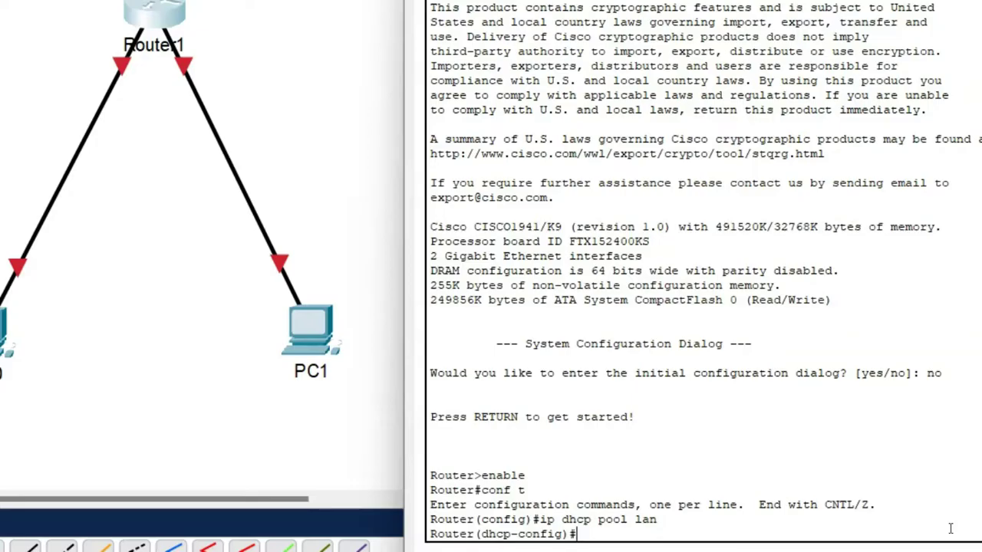
{"action": "type", "text": "net 10.0.0.0 255."}
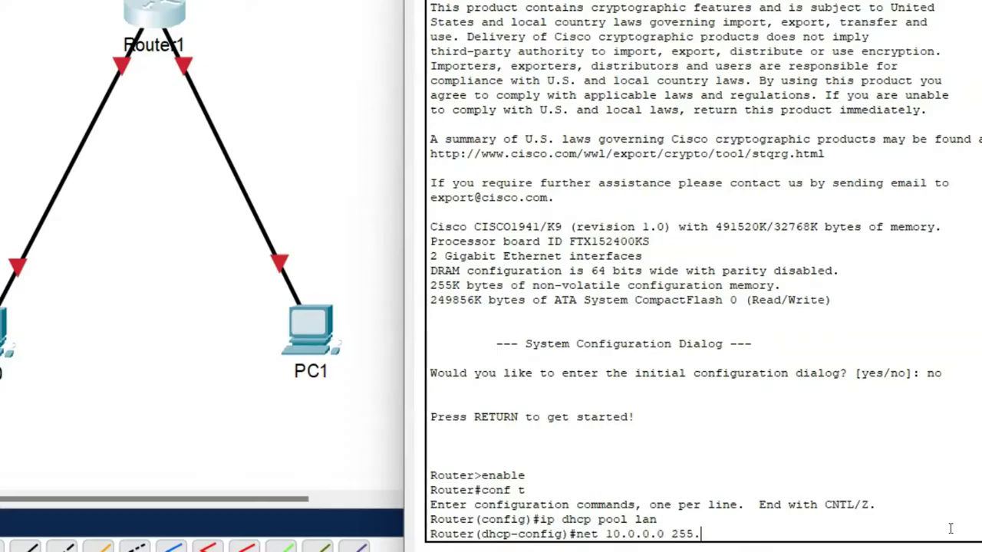
{"action": "type", "text": "0.0.0"}
{"action": "key", "text": "Return"}
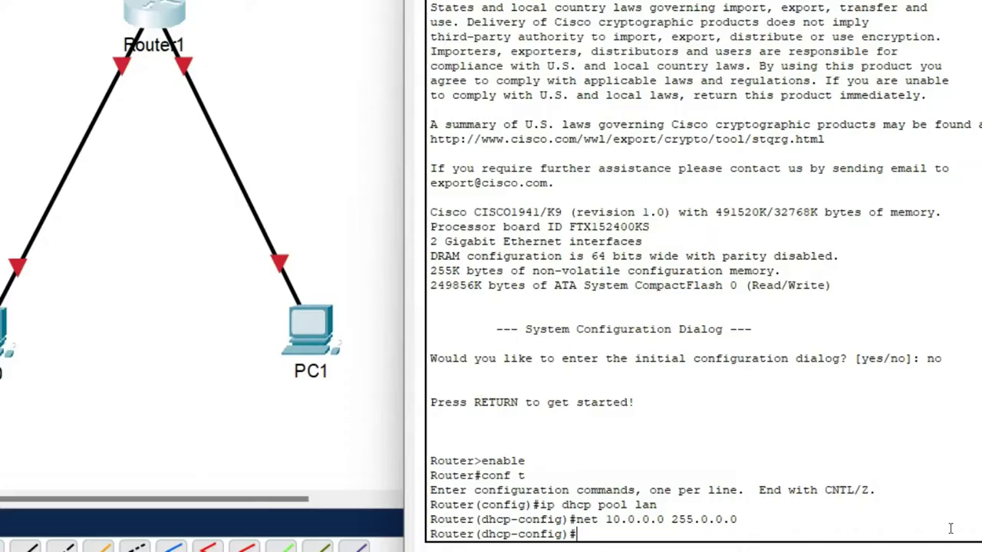
{"action": "type", "text": "defa"}
{"action": "key", "text": "Tab"}
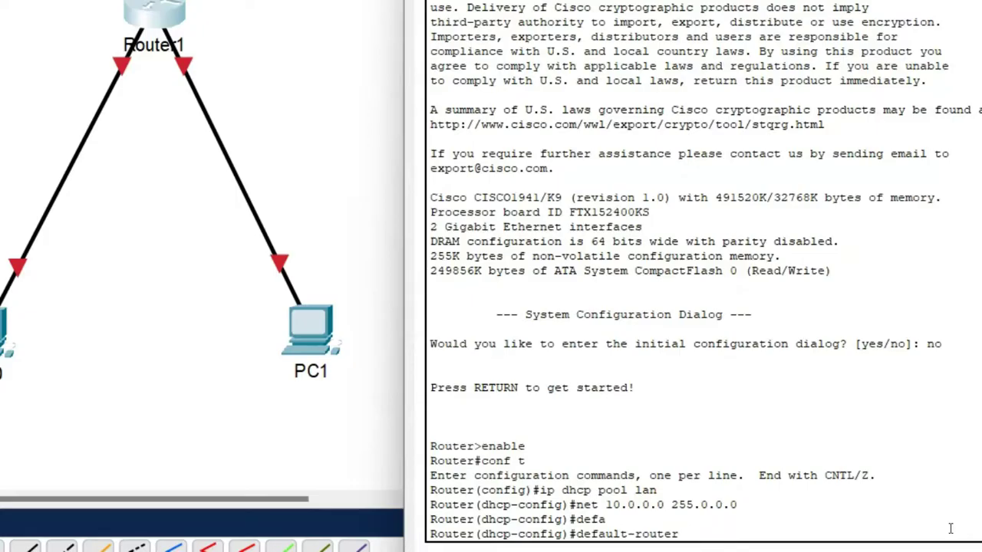
{"action": "type", "text": "10.0.0.1"}
{"action": "key", "text": "Return"}
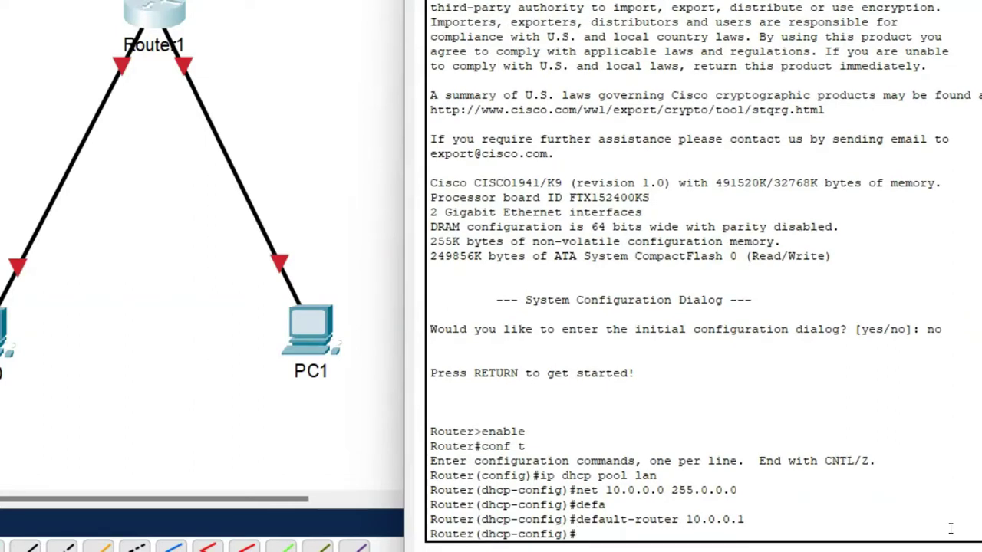
{"action": "type", "text": "exit"}
{"action": "key", "text": "Return"}
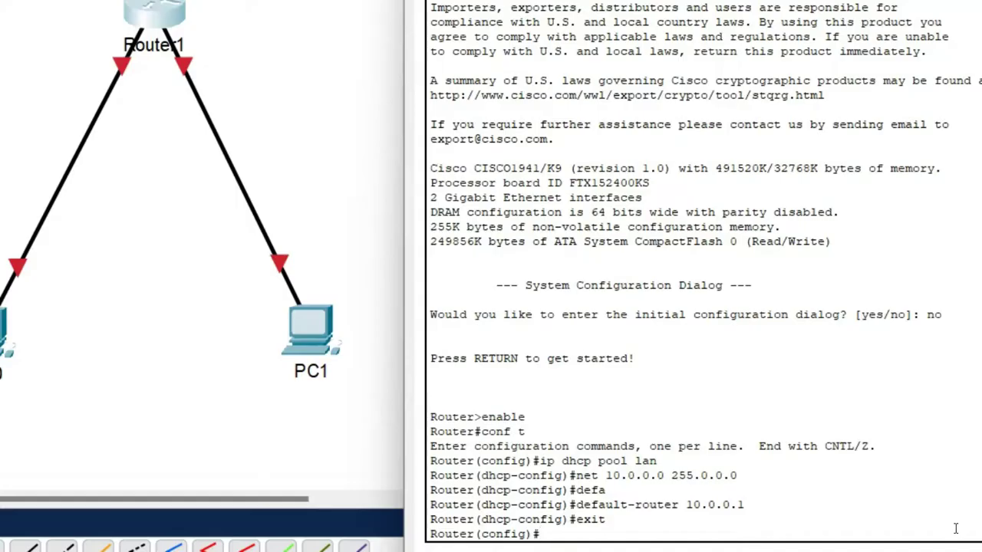
Assign IP address 10.0.0.1 255.0.0.0 to interface GigabitEthernet0/0
{"action": "type", "text": "int"}
{"action": "key", "text": "Tab"}
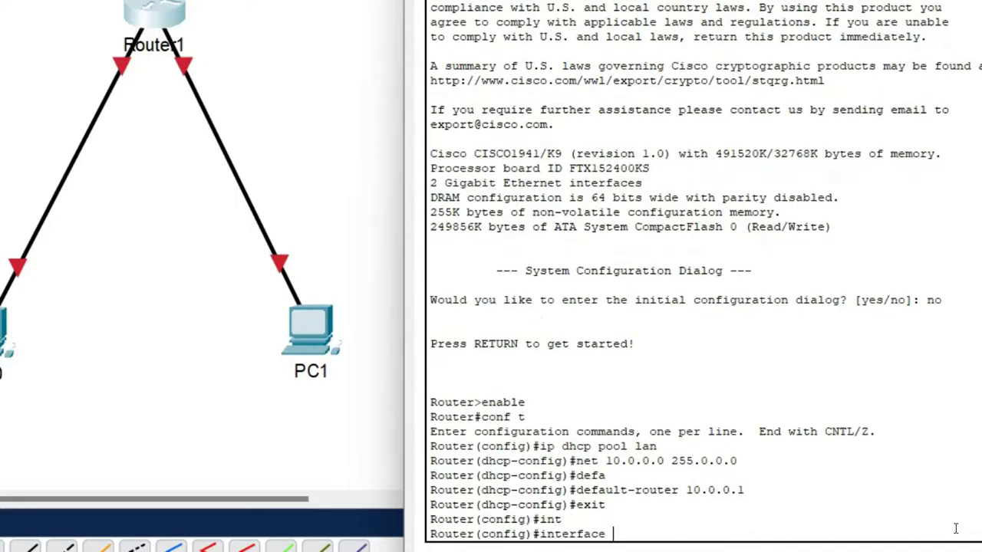
{"action": "type", "text": "gig"}
{"action": "key", "text": "Tab"}
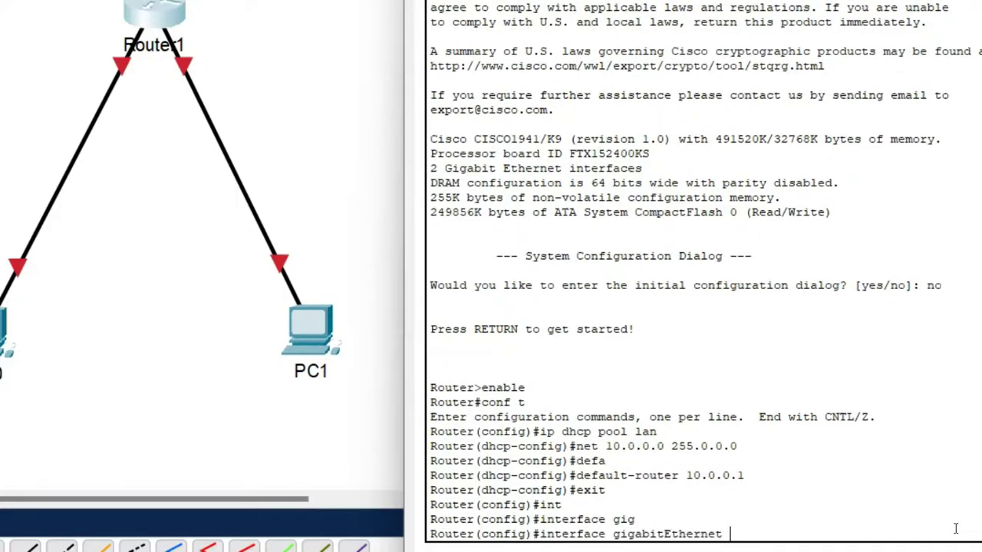
{"action": "type", "text": "0/0"}
{"action": "key", "text": "Return"}
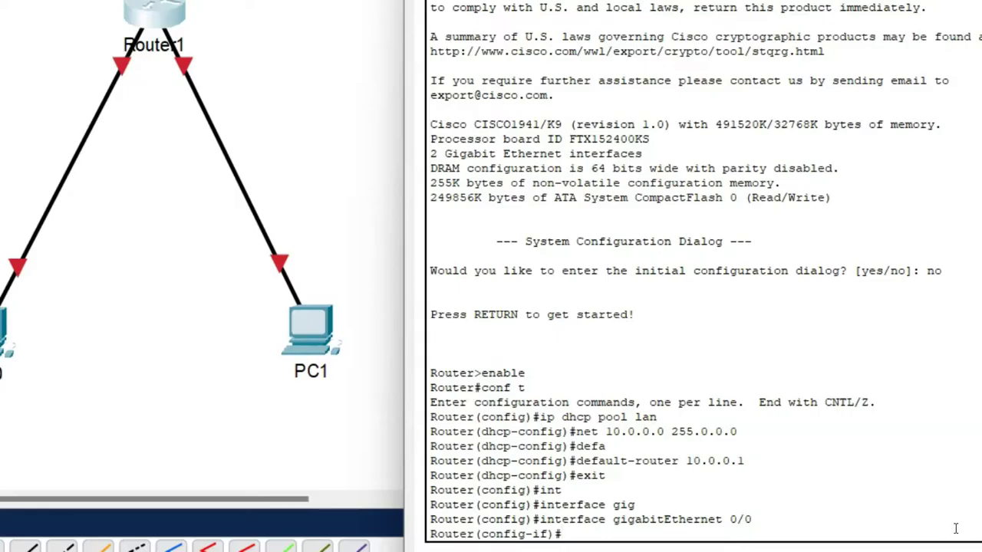
{"action": "type", "text": "ip add"}
{"action": "key", "text": "Tab"}
{"action": "type", "text": "10.0."}
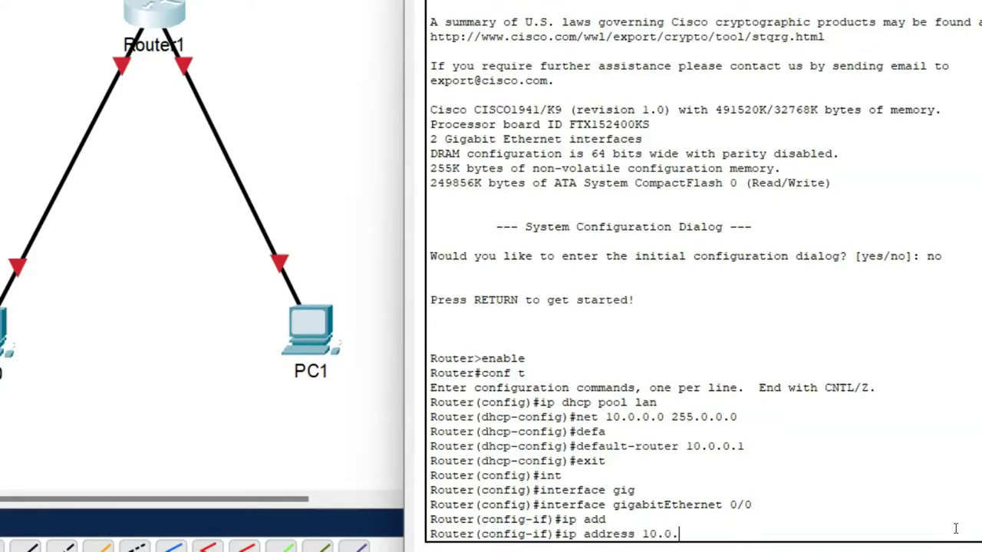
{"action": "type", "text": "0.1 255.0.0.0"}
{"action": "key", "text": "Return"}
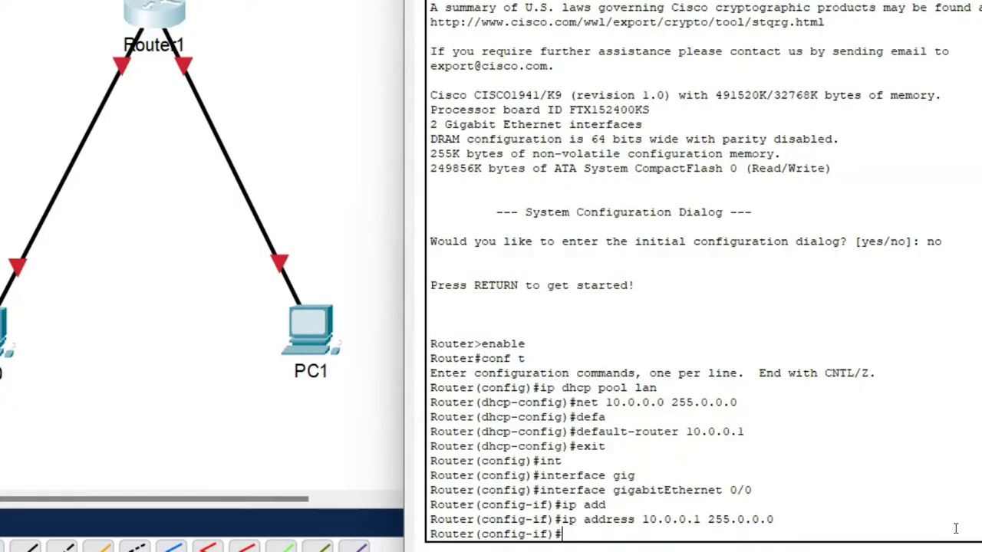
Bring GigabitEthernet0/0 up with no shutdown and save the configuration with wr
{"action": "type", "text": "no sh"}
{"action": "key", "text": "Tab"}
{"action": "key", "text": "Return"}
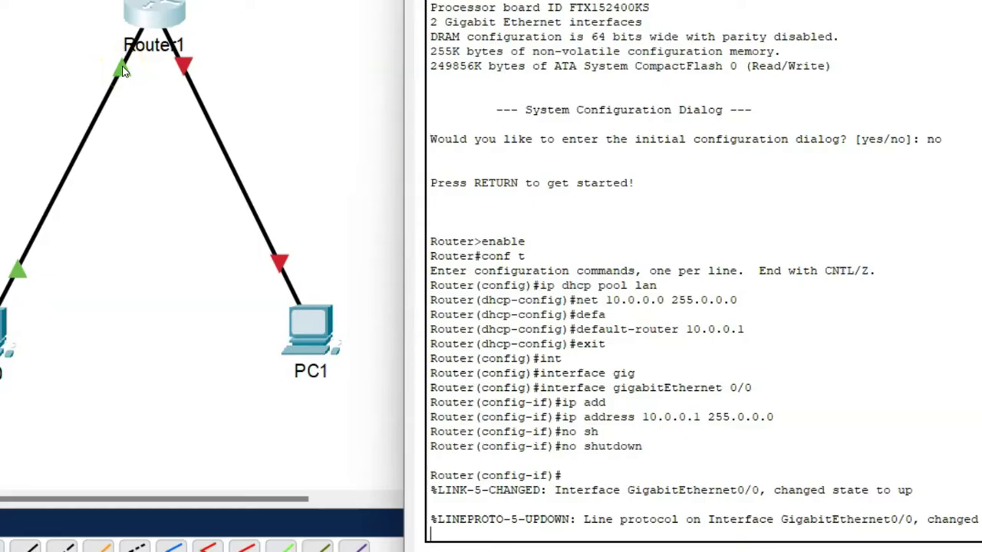
{"action": "key", "text": "ctrl+z"}
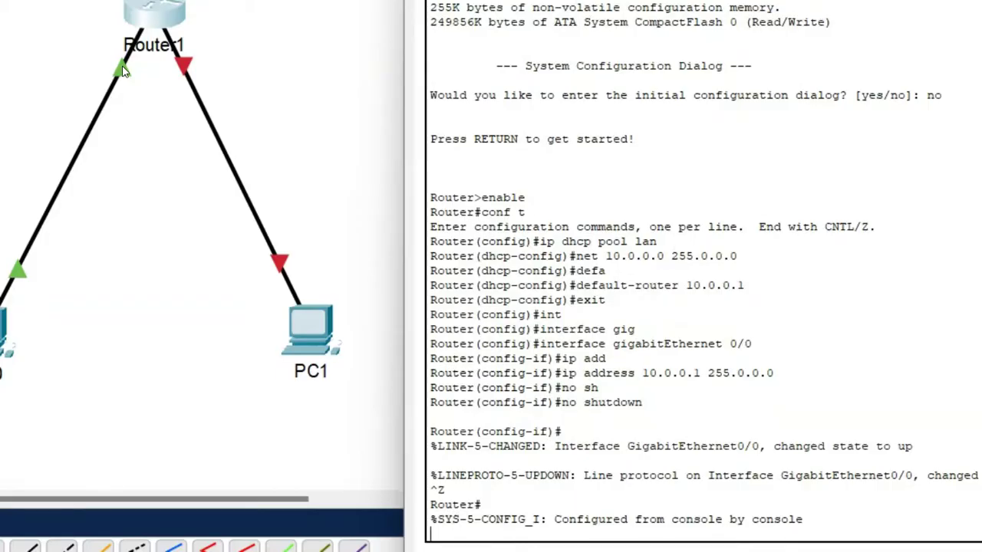
{"action": "type", "text": "wr"}
{"action": "key", "text": "Return"}
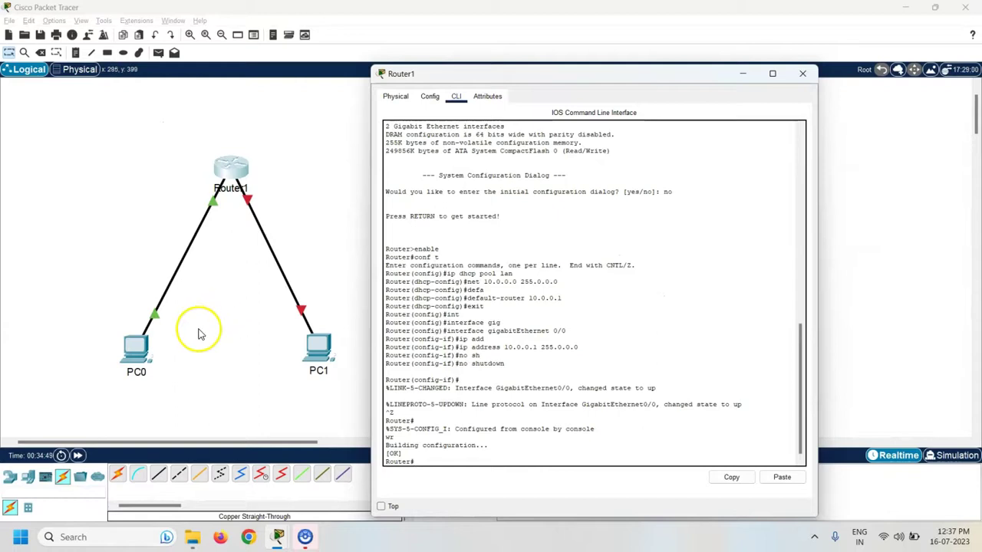
Set PC0's IP configuration to DHCP, receiving 10.0.0.2, mask 255.0.0.0, gateway 10.0.0.1
{"action": "left_click", "coordinate": [136, 350]}
{"action": "left_click", "coordinate": [437, 133]}
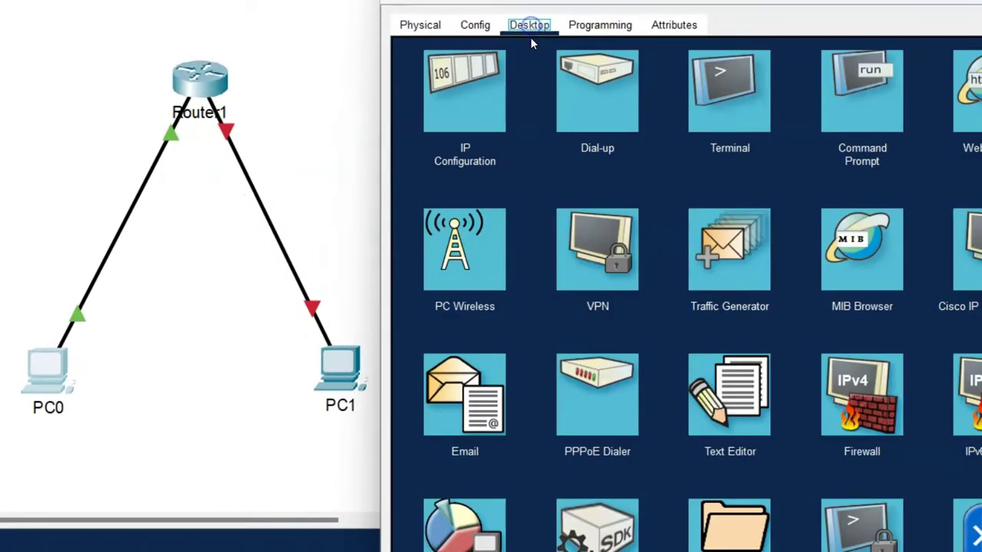
{"action": "left_click", "coordinate": [456, 93]}
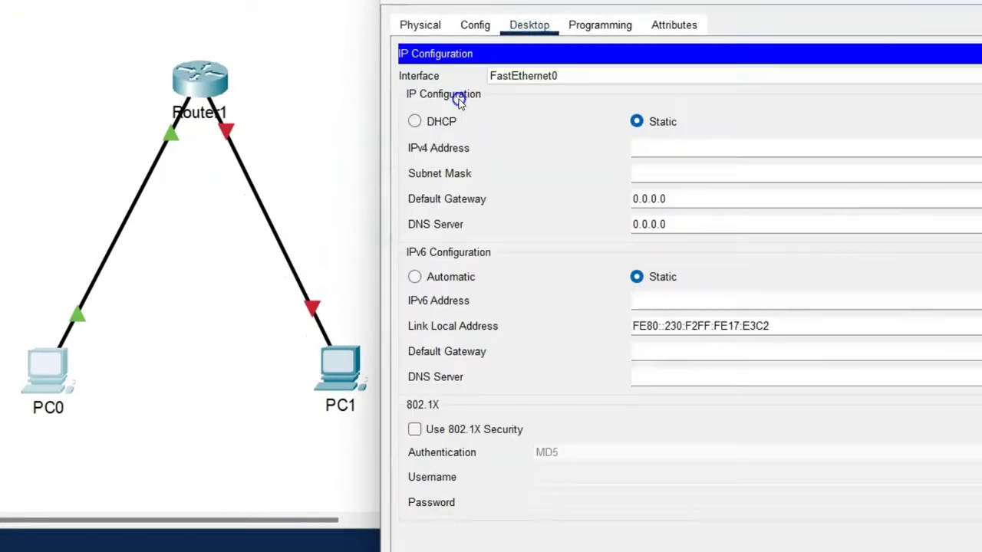
{"action": "left_click", "coordinate": [428, 121]}
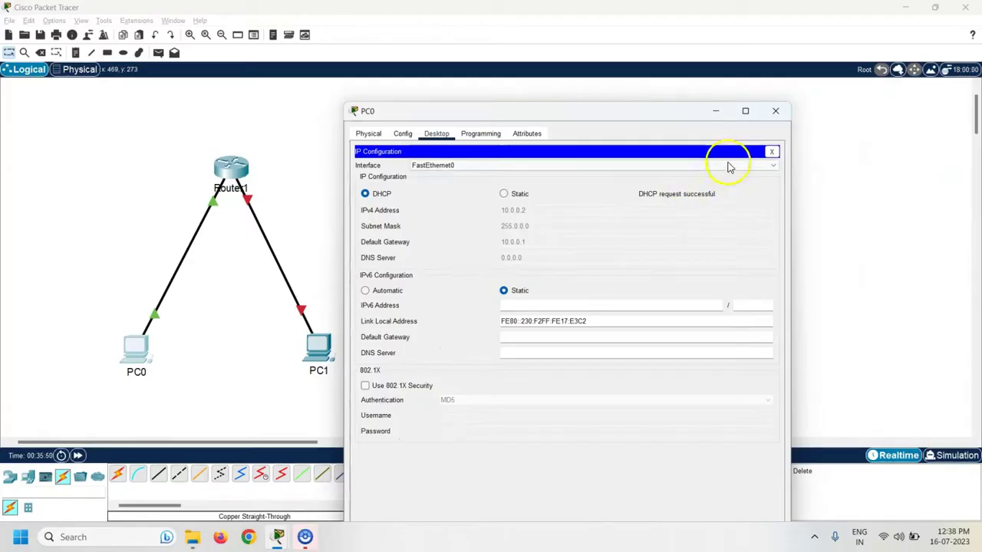
Close PC0's window and return Router1 to global configuration mode with conf t
{"action": "left_click", "coordinate": [775, 111]}
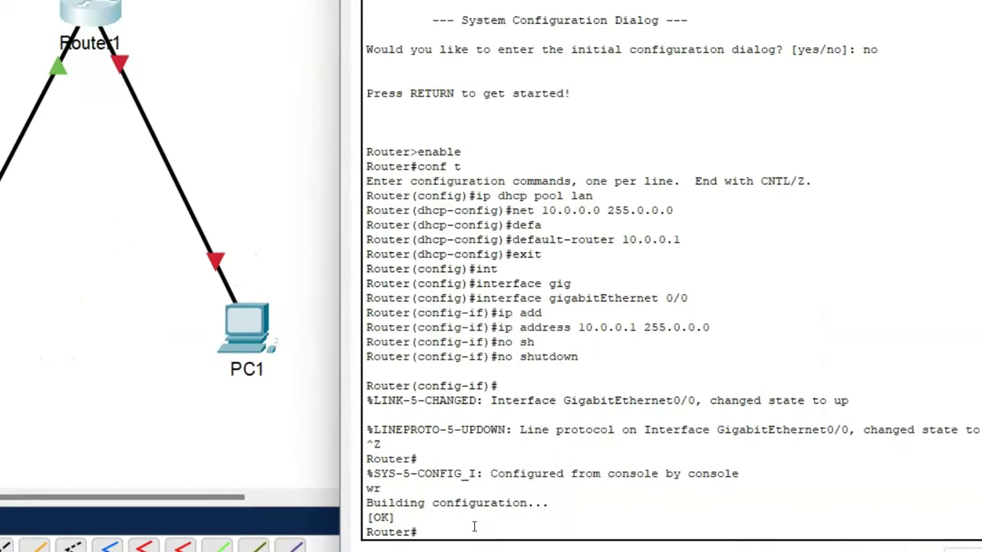
{"action": "type", "text": "conf t"}
{"action": "key", "text": "Return"}
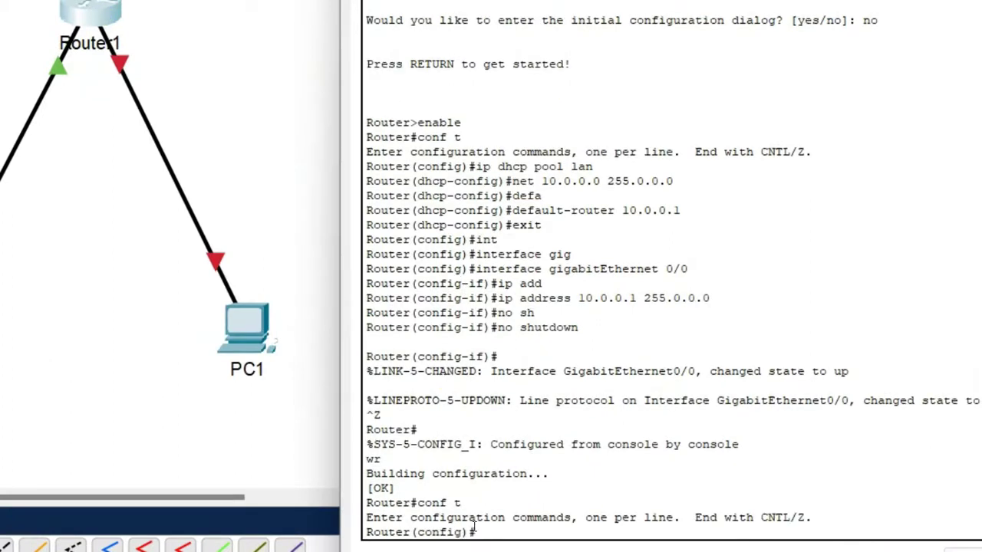
Create DHCP pool 'lan-1' with network 20.0.0.0 255.0.0.0 and default-router 20.0.0.1
{"action": "type", "text": "ip dhcp pool"}
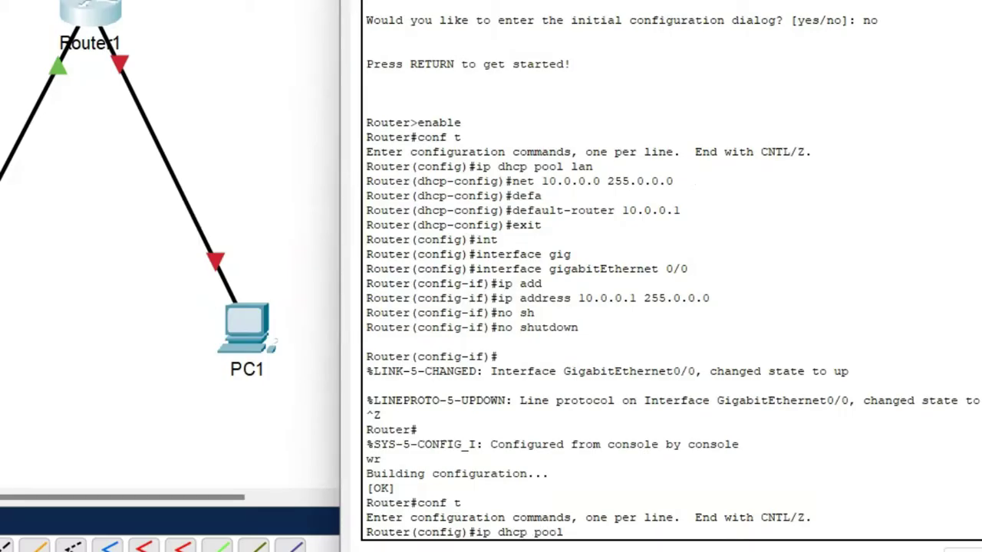
{"action": "type", "text": " lan-1"}
{"action": "key", "text": "Return"}
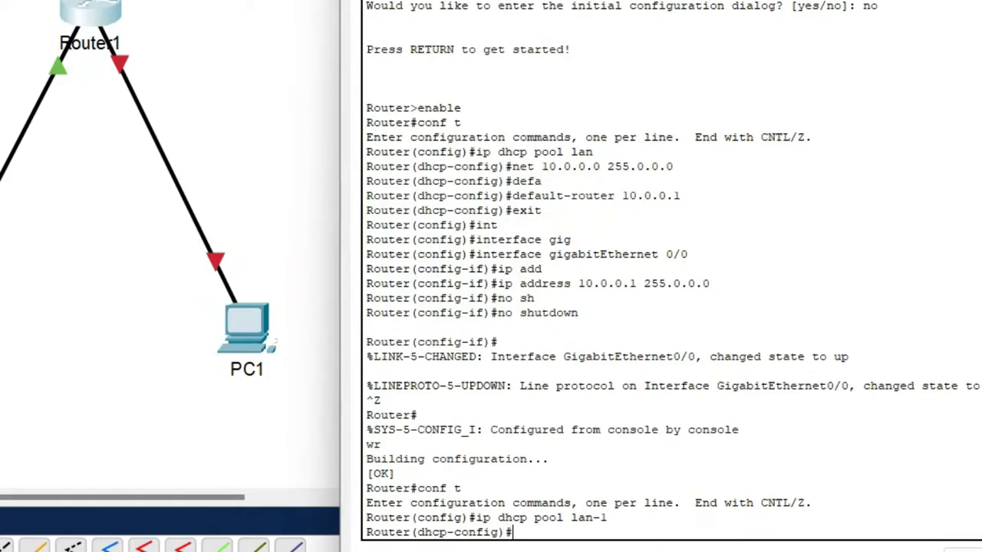
{"action": "type", "text": "net 20.0.0.0 255"}
{"action": "type", "text": ".0"}
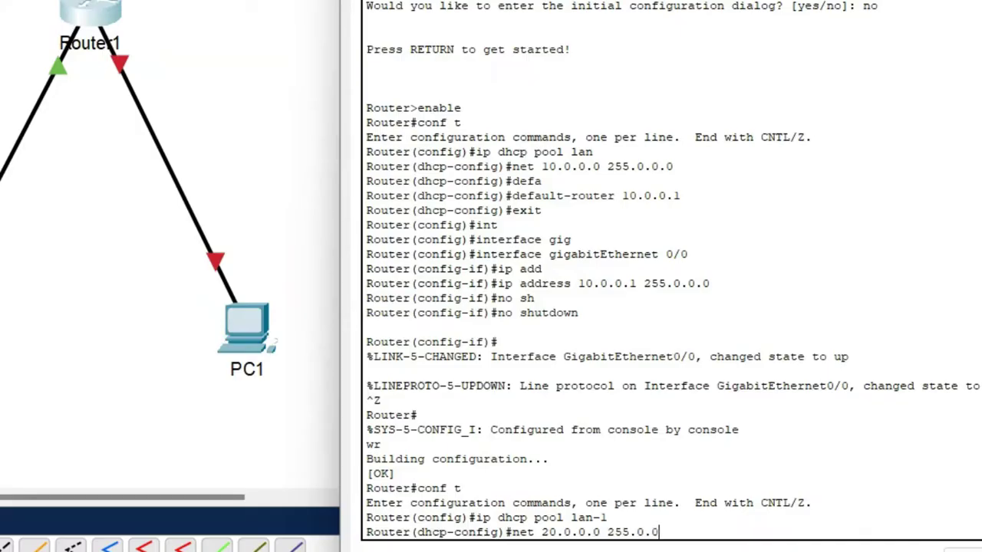
{"action": "type", "text": ".0"}
{"action": "key", "text": "Return"}
{"action": "type", "text": "de"}
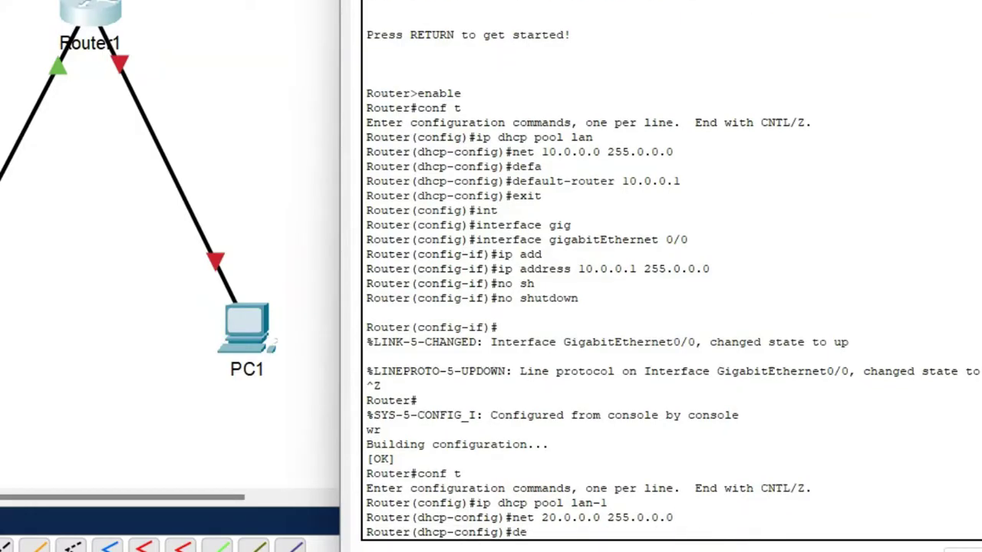
{"action": "type", "text": "f"}
{"action": "key", "text": "Tab"}
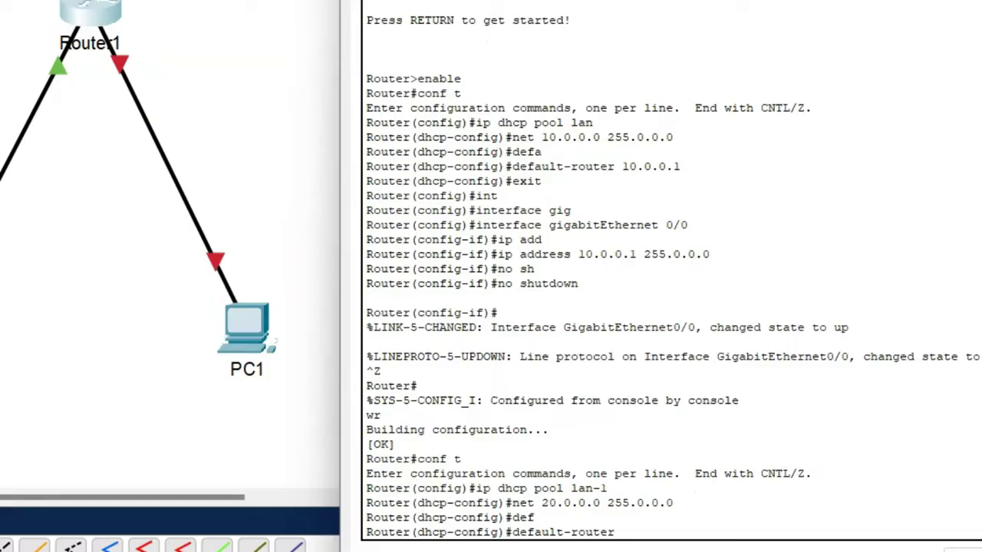
{"action": "type", "text": "20.0.0.1"}
{"action": "key", "text": "Return"}
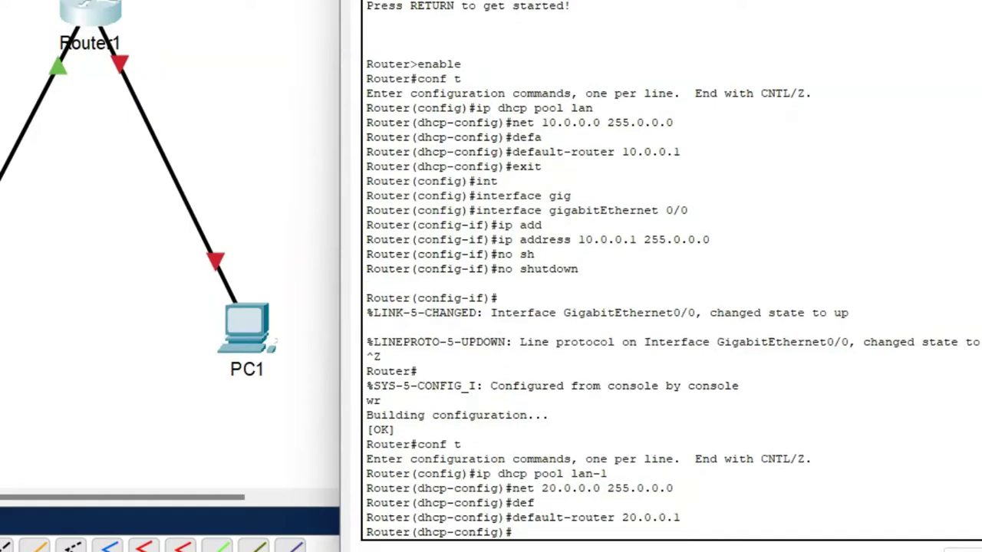
Exit the pool and assign 20.0.0.1 255.0.0.0 to interface GigabitEthernet0/1
{"action": "type", "text": "exit"}
{"action": "key", "text": "Return"}
{"action": "type", "text": "int"}
{"action": "key", "text": "Tab"}
{"action": "key", "text": "Tab"}
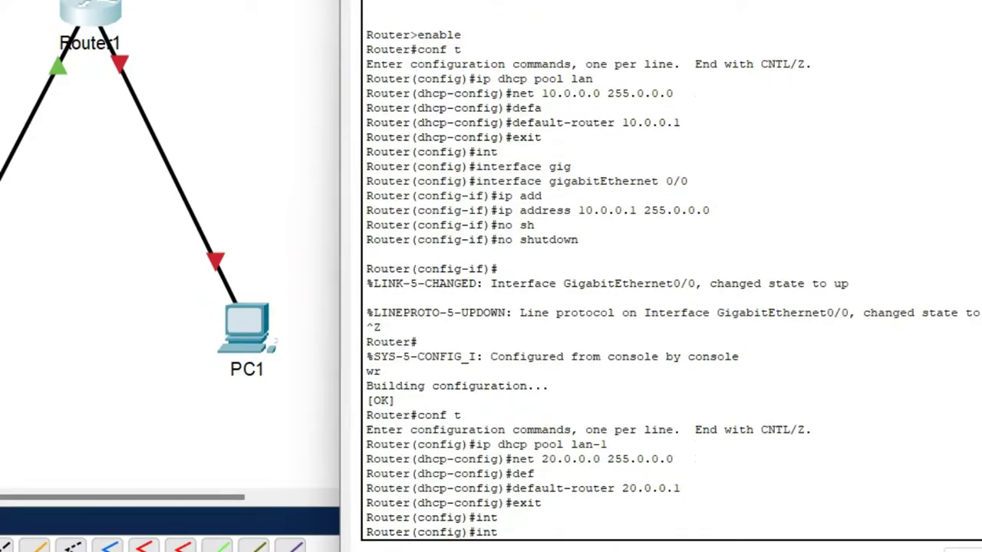
{"action": "type", "text": "gig"}
{"action": "key", "text": "Tab"}
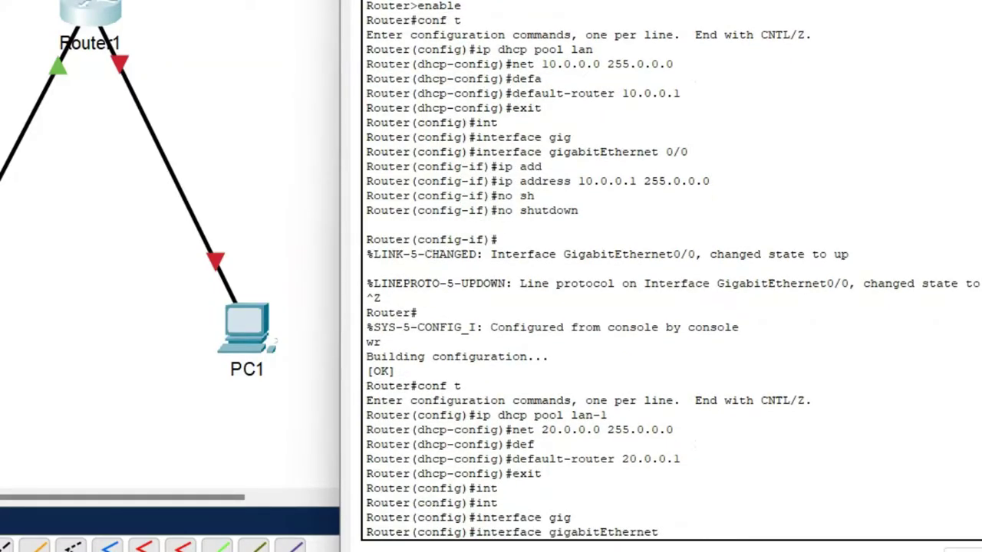
{"action": "type", "text": "0/1"}
{"action": "key", "text": "Return"}
{"action": "type", "text": "ip a"}
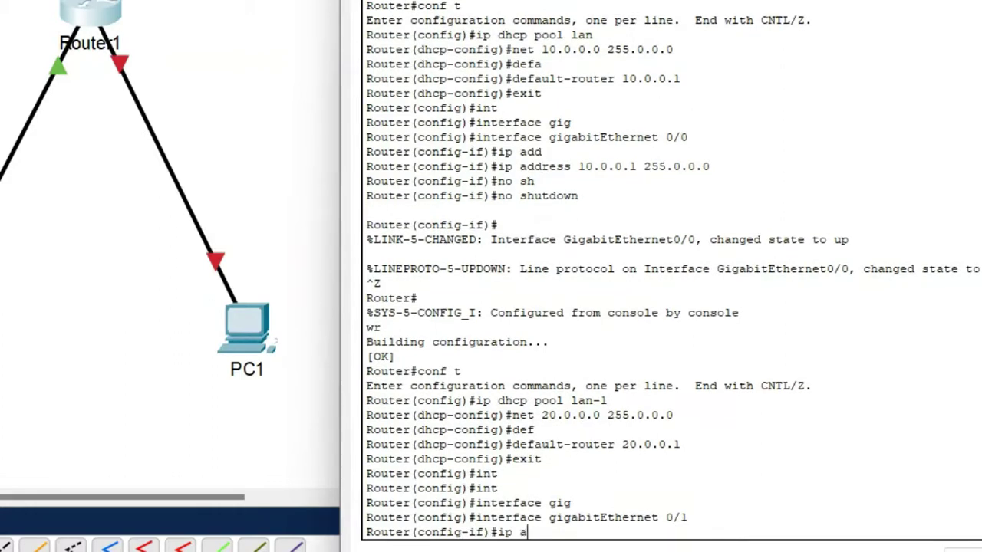
{"action": "type", "text": "dd"}
{"action": "key", "text": "Tab"}
{"action": "type", "text": "20"}
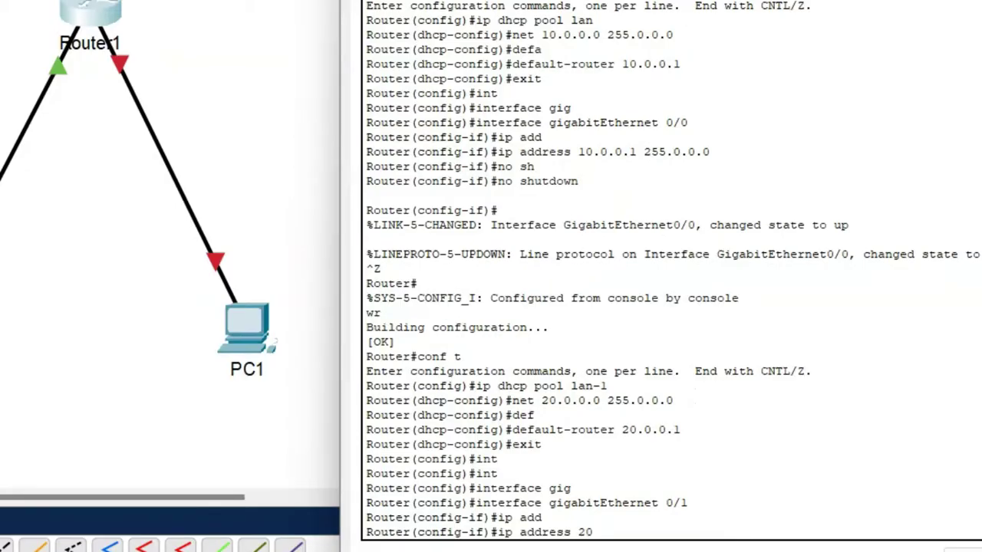
{"action": "type", "text": ".0.0.1 255.0.0.0"}
{"action": "key", "text": "Return"}
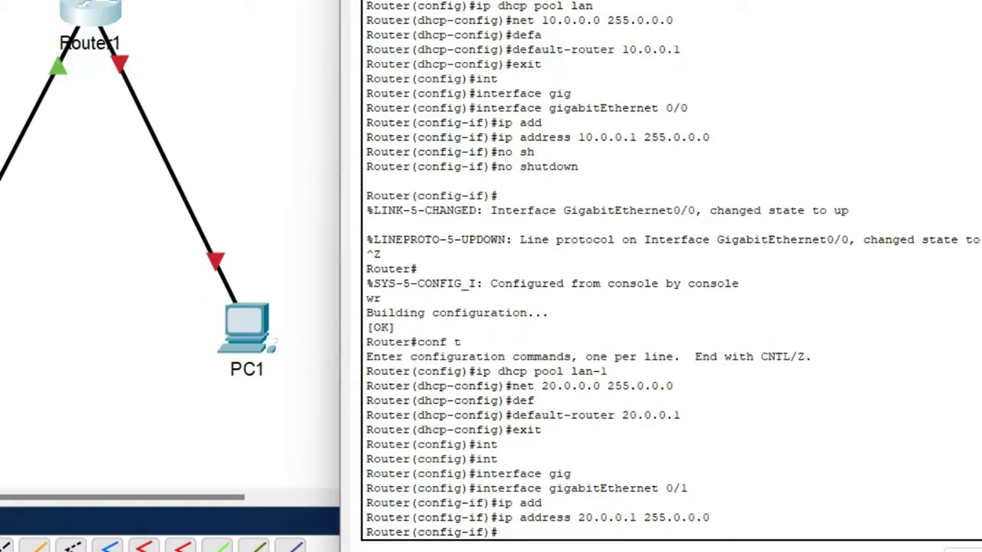
Bring GigabitEthernet0/1 up with no shutdown and save the configuration with wr
{"action": "type", "text": "no sh"}
{"action": "key", "text": "Tab"}
{"action": "key", "text": "Return"}
{"action": "key", "text": "ctrl+z"}
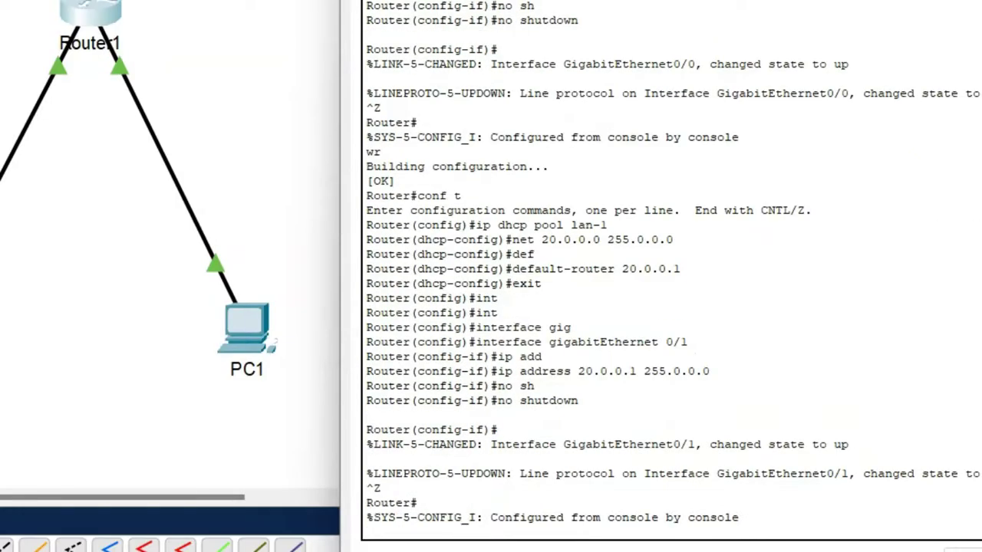
{"action": "type", "text": "wr"}
{"action": "key", "text": "Return"}
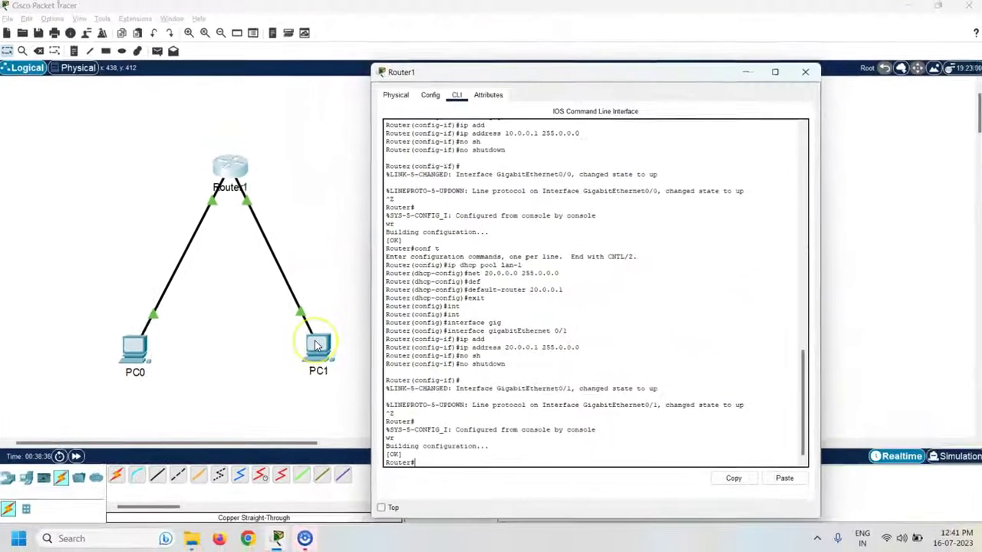
Switch PC1 to DHCP, getting 20.0.0.2, mask 255.0.0.0, gateway 20.0.0.1, then close its window
{"action": "left_click", "coordinate": [245, 325]}
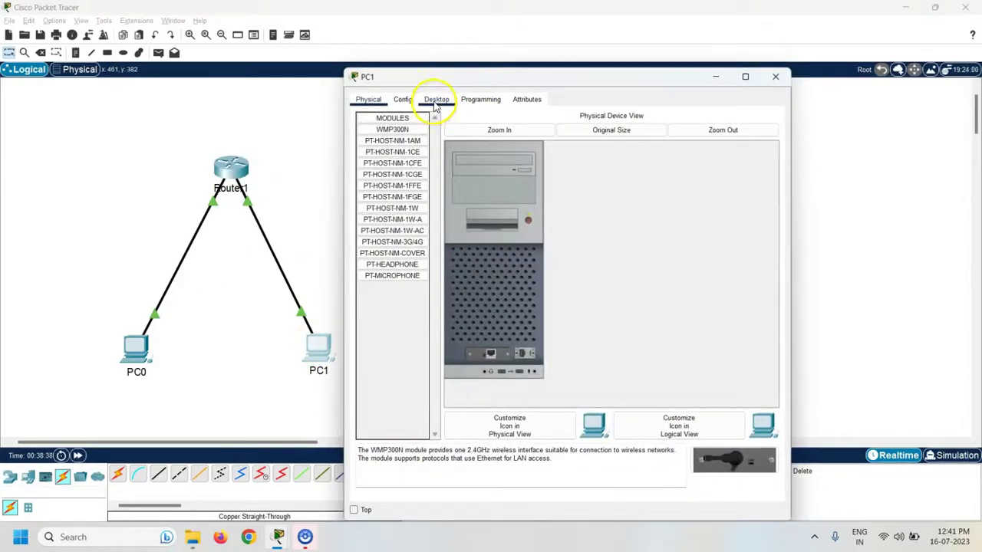
{"action": "left_click", "coordinate": [438, 102]}
{"action": "left_click", "coordinate": [395, 145]}
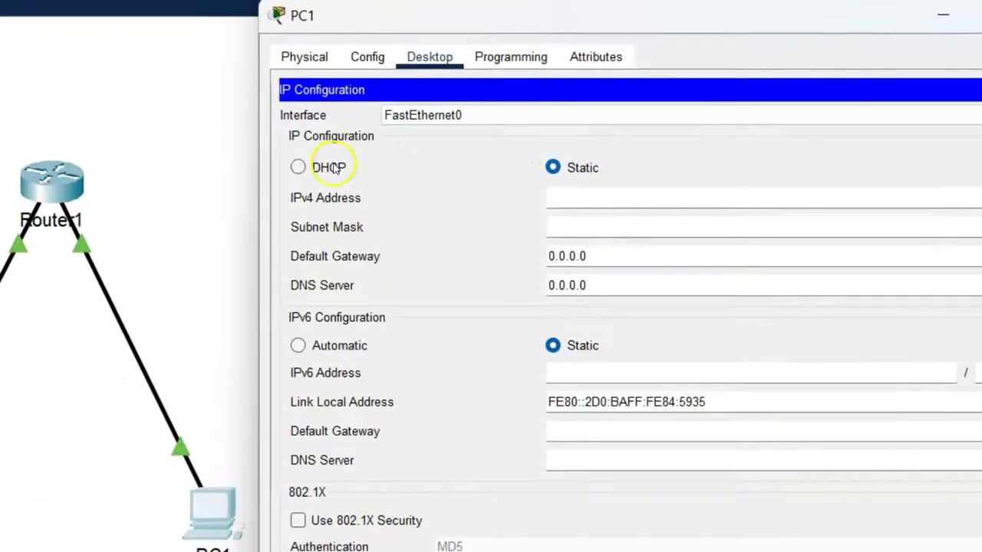
{"action": "left_click", "coordinate": [373, 160]}
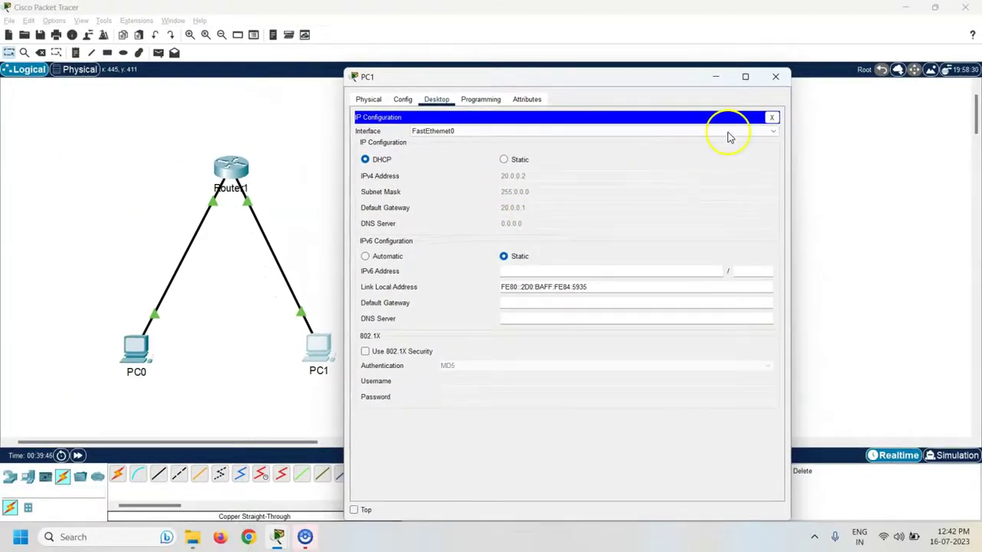
{"action": "left_click", "coordinate": [776, 76]}
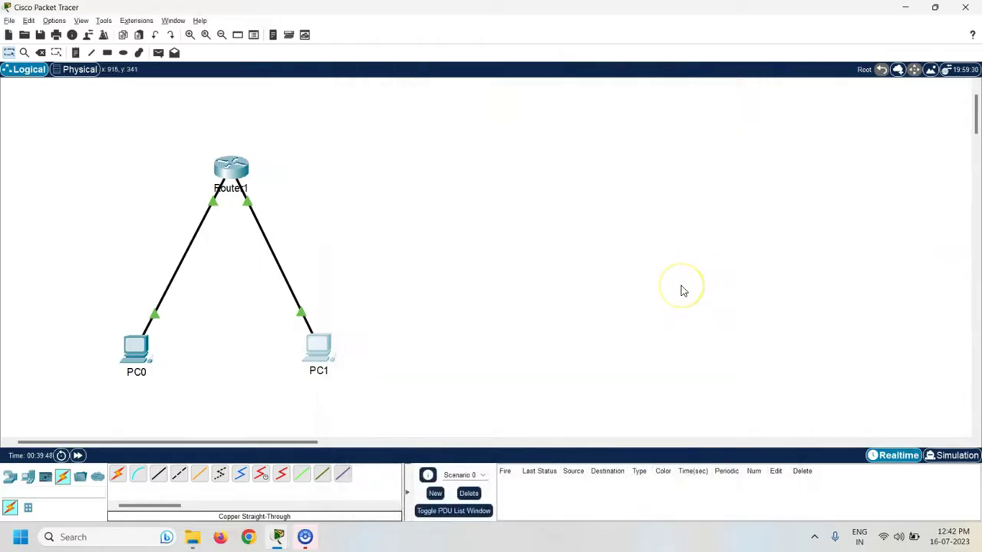